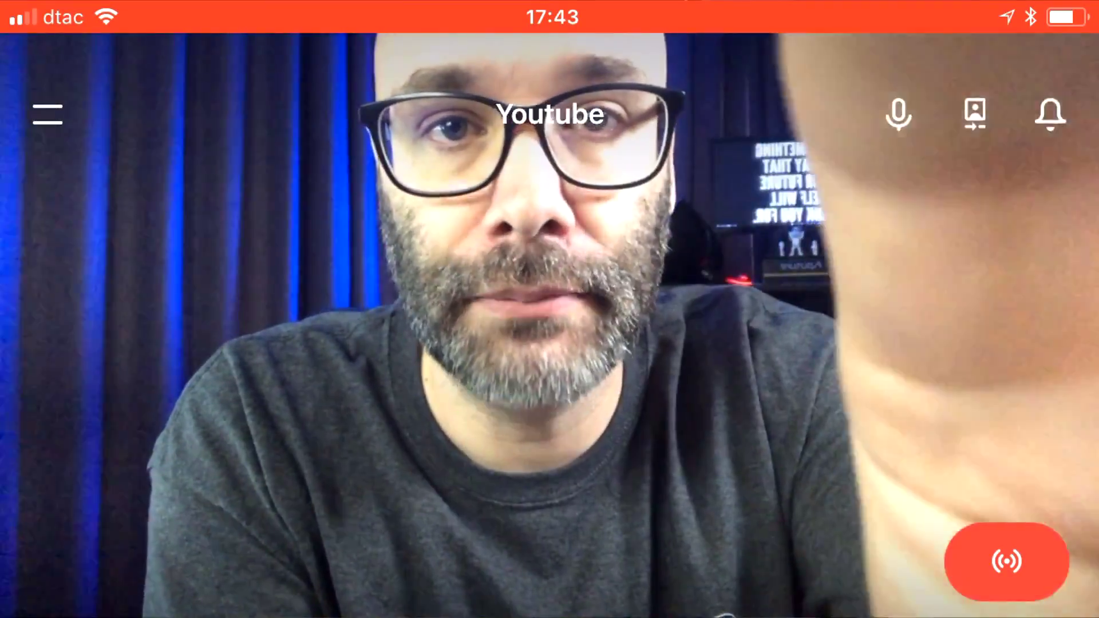
# - Reach the layout editor from the main navigation menu
pyautogui.click(47, 114)
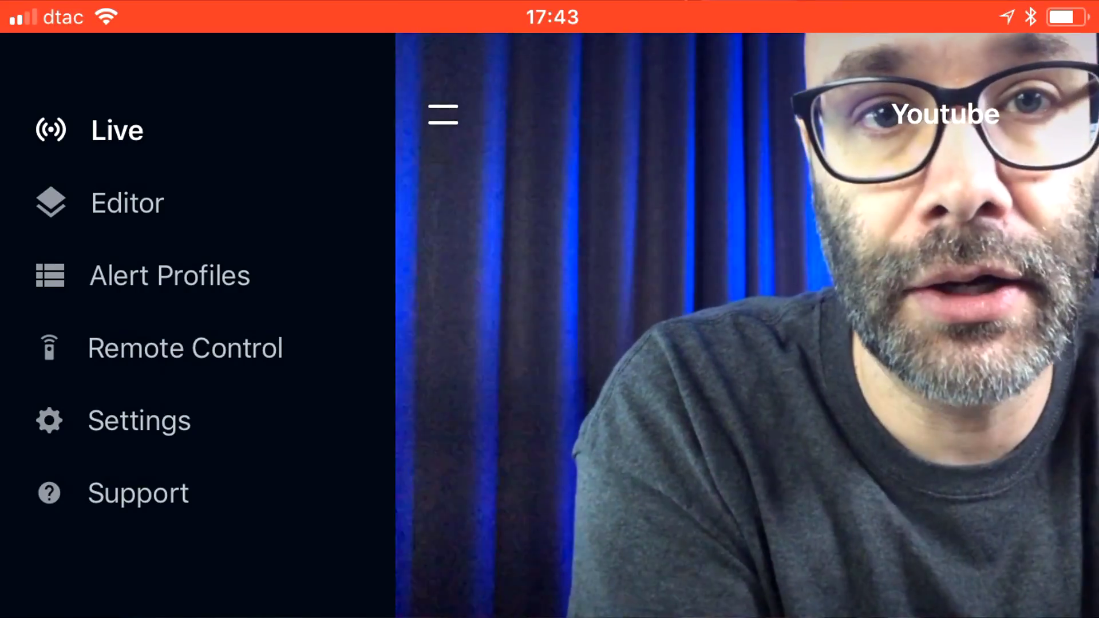
pyautogui.click(127, 203)
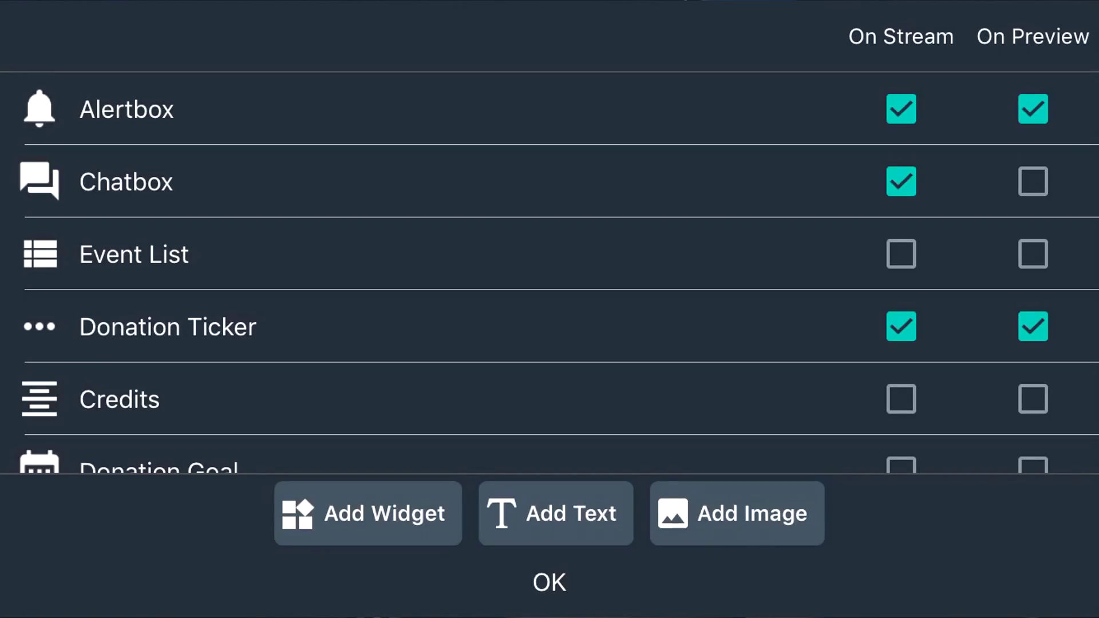
pyautogui.scroll(-3, 550, 273)
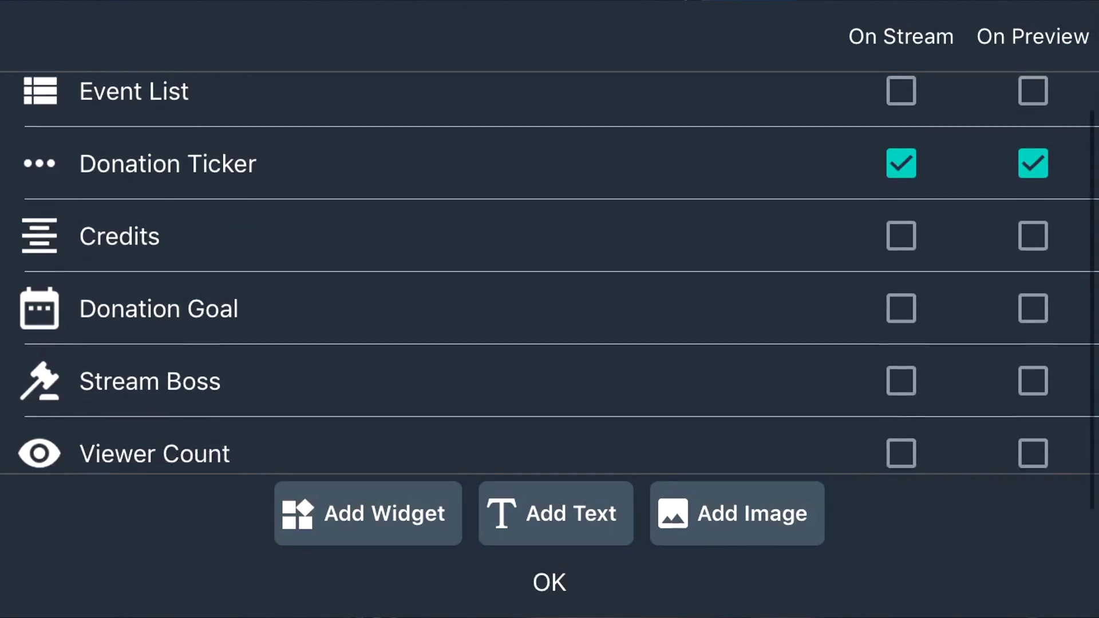
pyautogui.scroll(-2, 550, 273)
pyautogui.scroll(-1, 550, 273)
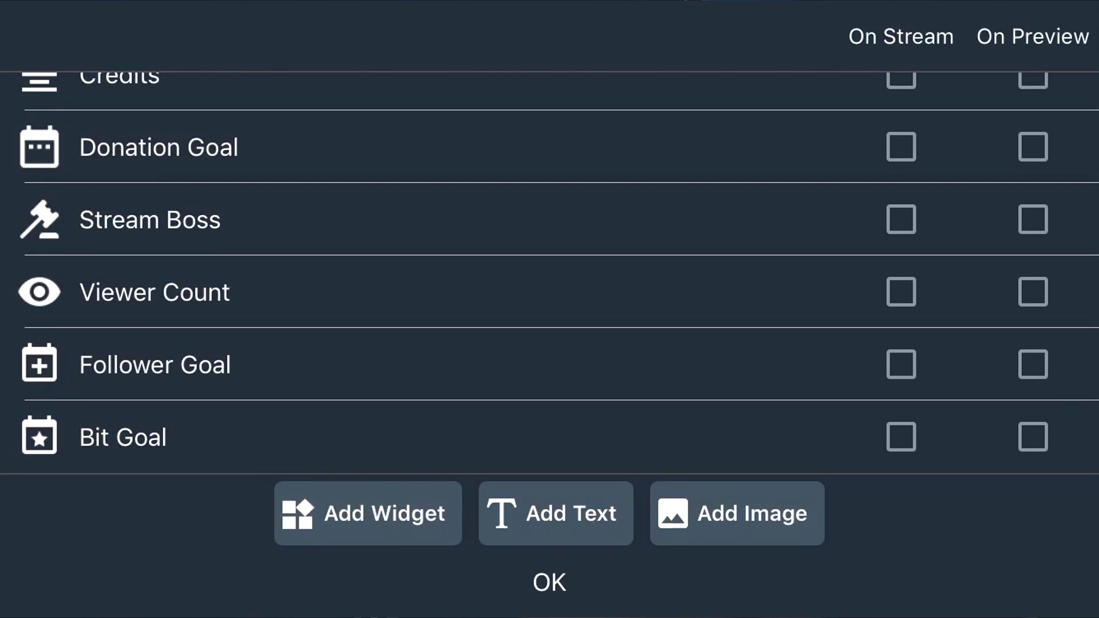
pyautogui.scroll(1, 549, 273)
pyautogui.scroll(2, 549, 274)
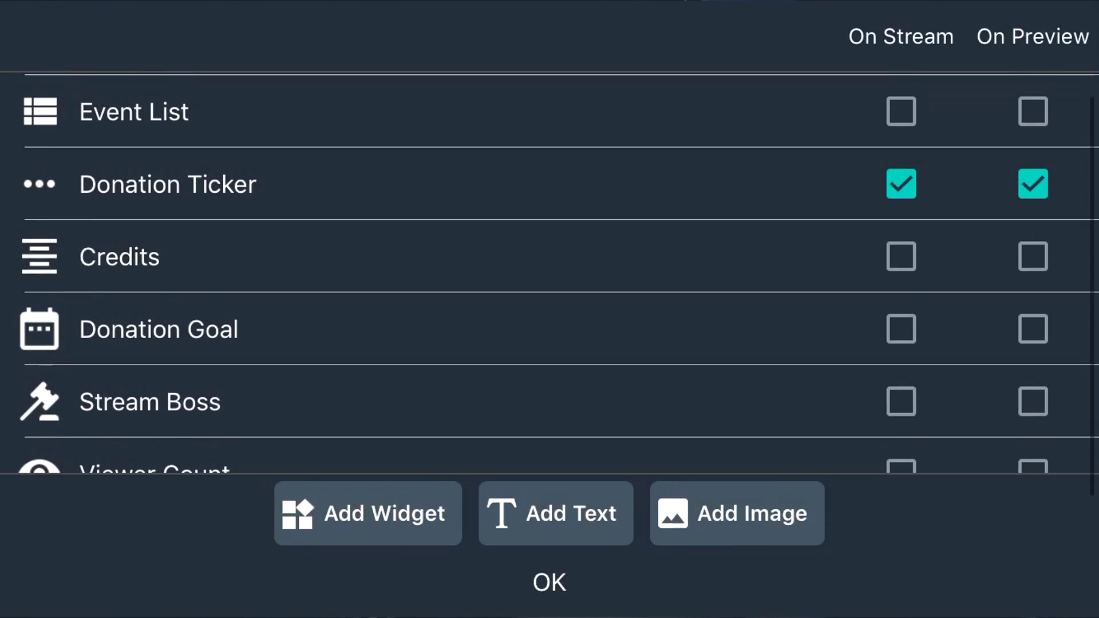
pyautogui.scroll(2, 549, 273)
pyautogui.scroll(1, 549, 273)
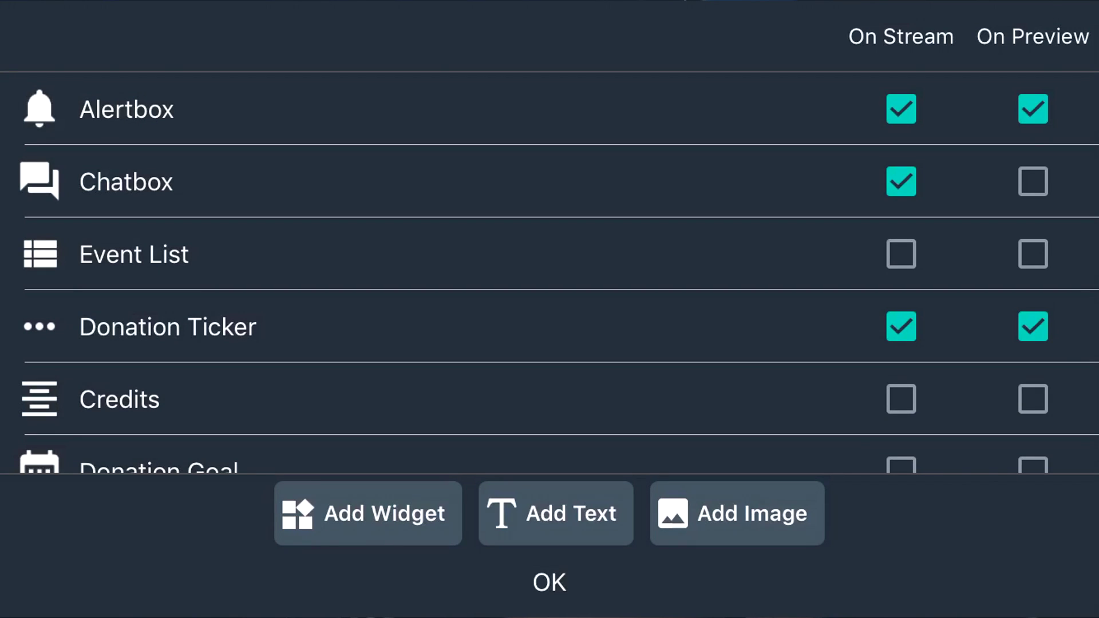
pyautogui.scroll(-1, 549, 273)
pyautogui.scroll(-1, 549, 273)
pyautogui.scroll(-1, 550, 273)
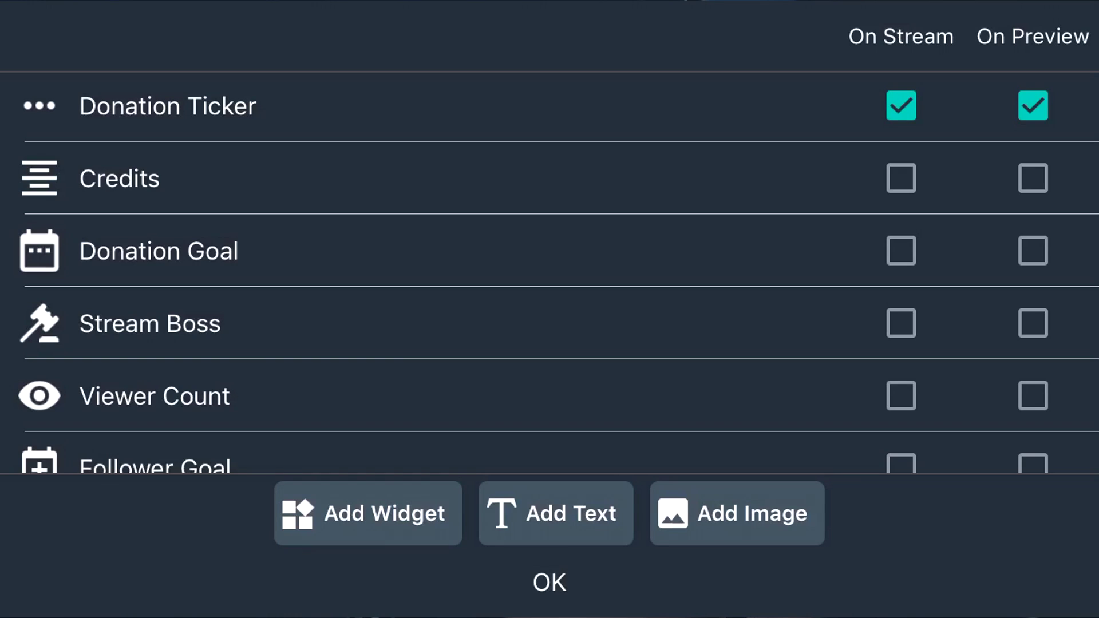
pyautogui.scroll(-1, 550, 272)
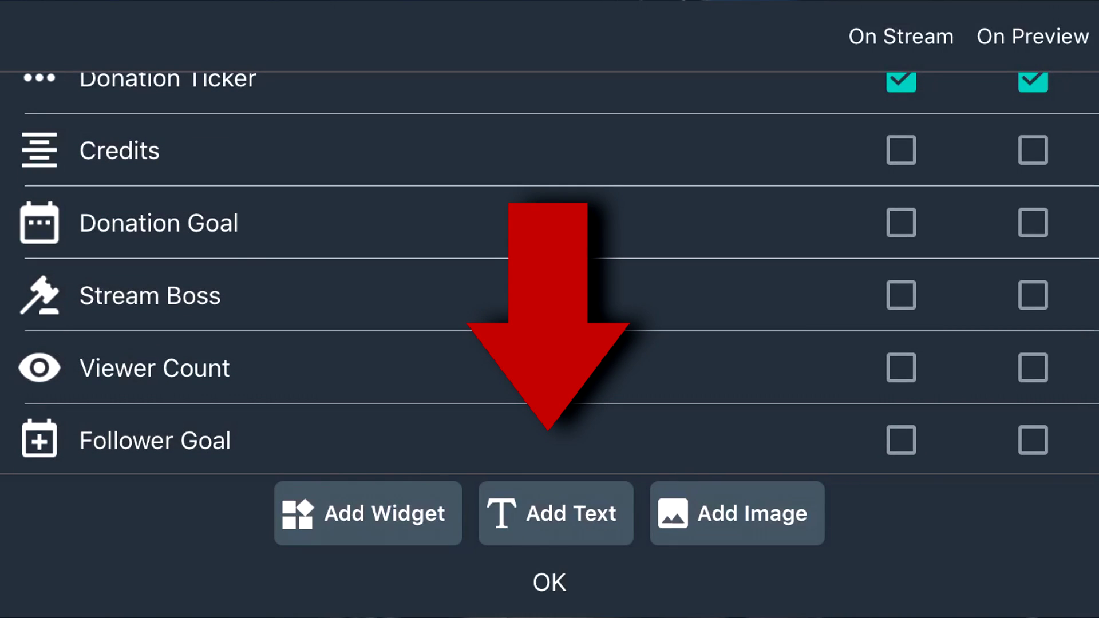
pyautogui.scroll(3, 550, 273)
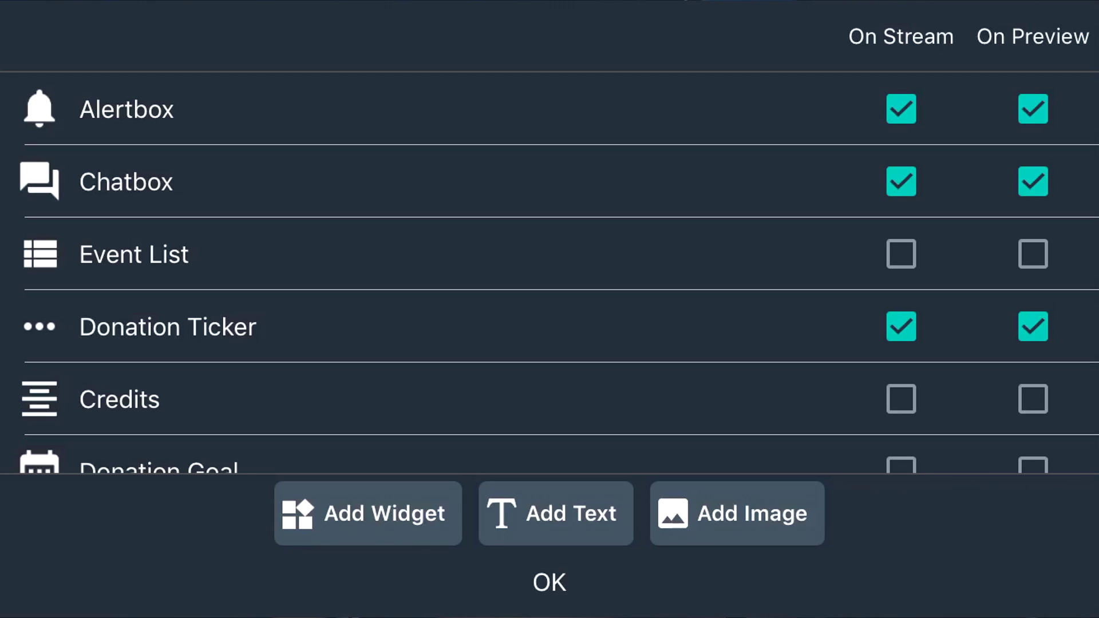
pyautogui.scroll(-3, 549, 275)
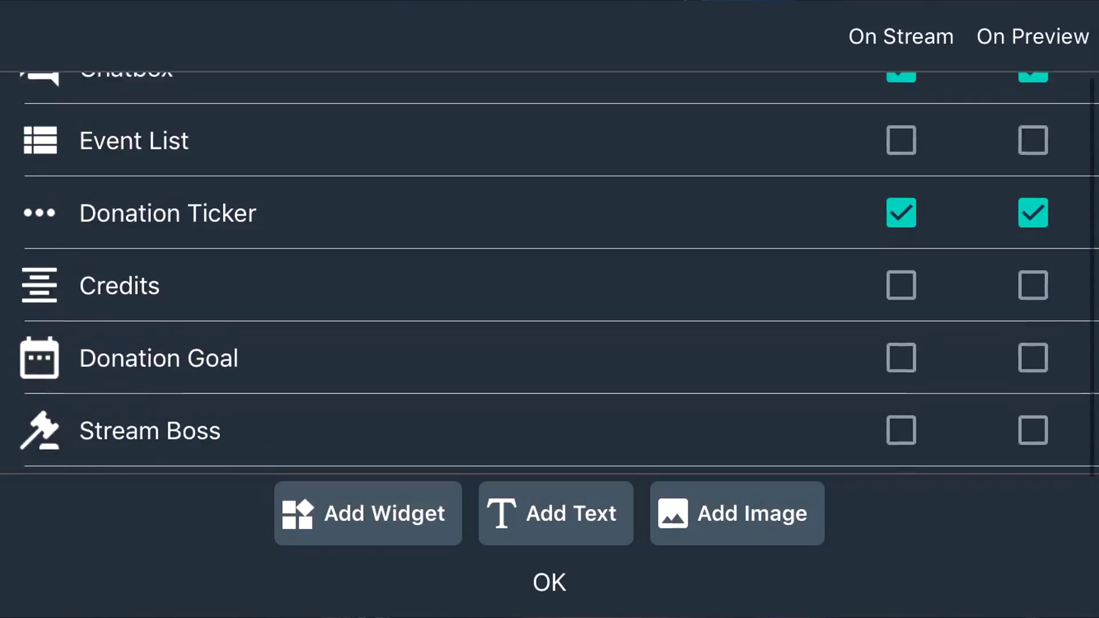
# - Confirm Chatbox visible on stream and preview and return to the layout
pyautogui.click(549, 583)
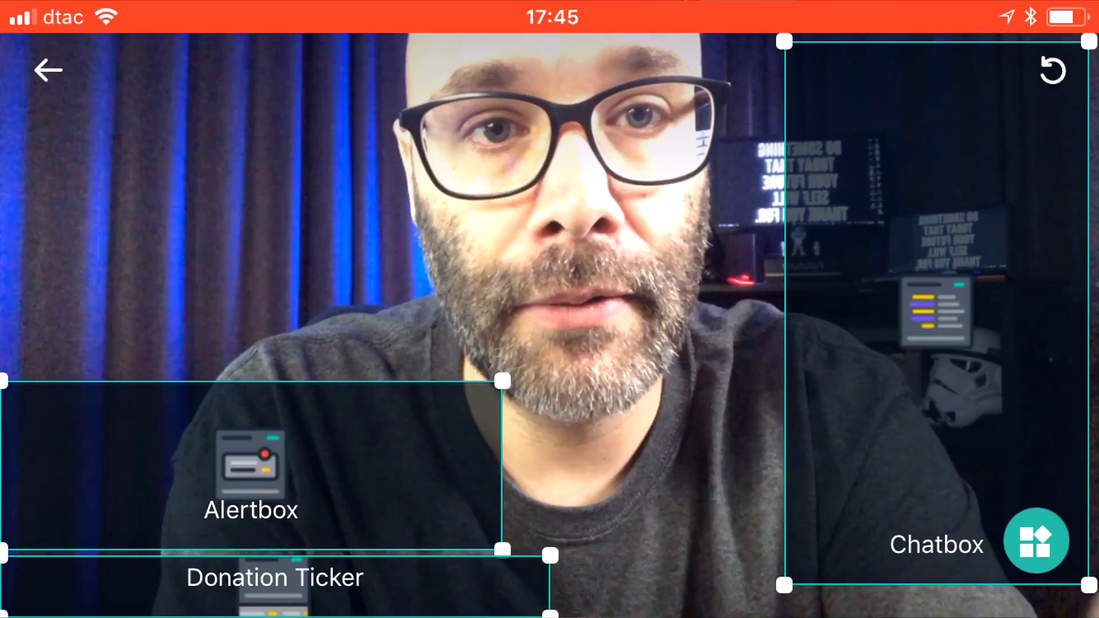
# - Place Chatbox along the left edge, Alertbox on the right and Donation Ticker at bottom right
pyautogui.moveTo(252, 465); pyautogui.dragTo(654, 407)
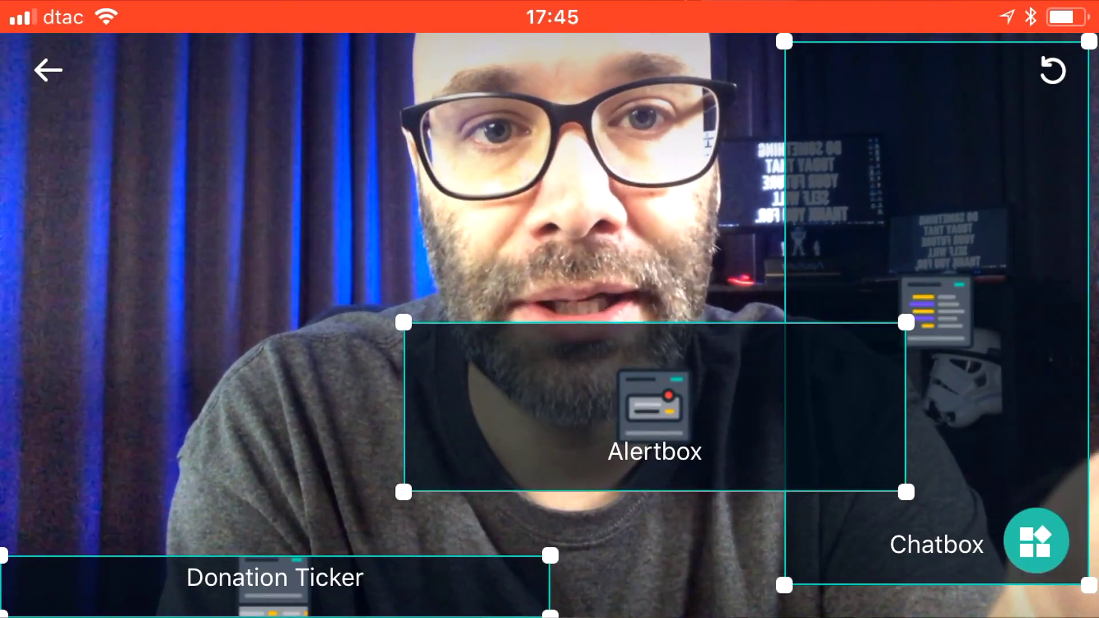
pyautogui.moveTo(274, 577); pyautogui.dragTo(554, 534)
pyautogui.moveTo(936, 313)
pyautogui.mouseDown()
pyautogui.moveTo(247, 348)
pyautogui.moveTo(151, 324)
pyautogui.mouseUp()
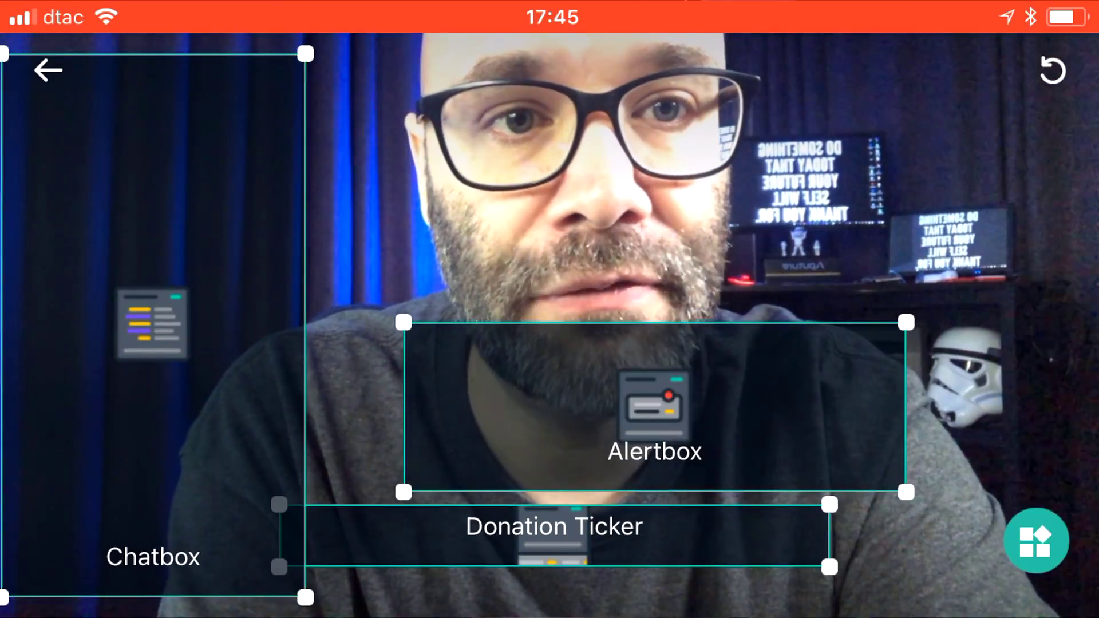
pyautogui.moveTo(654, 407); pyautogui.dragTo(834, 421)
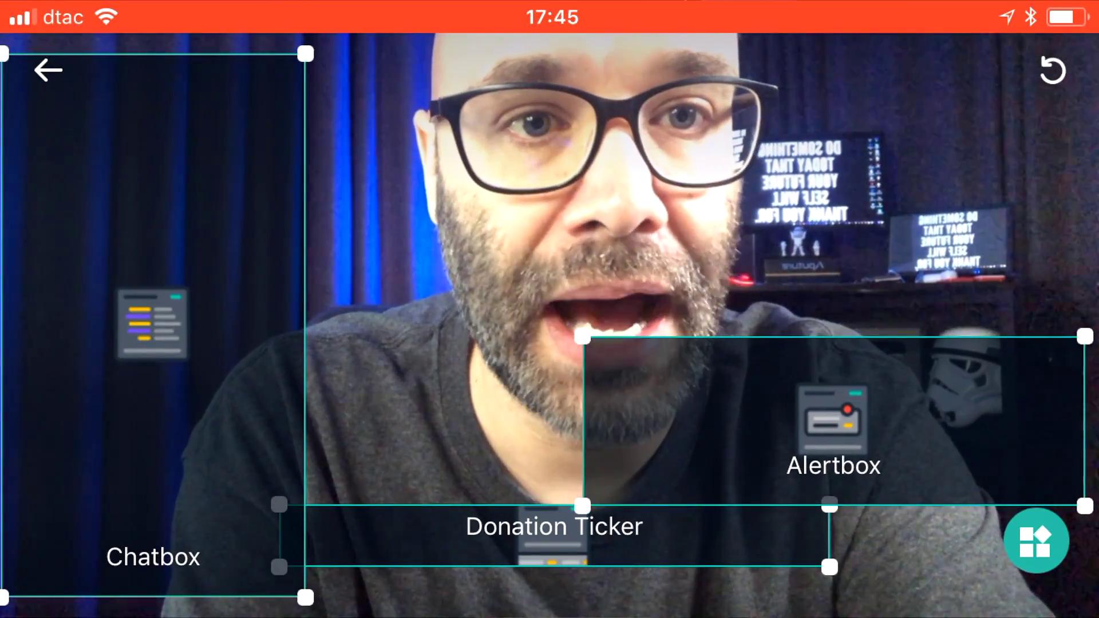
pyautogui.moveTo(554, 534); pyautogui.dragTo(823, 563)
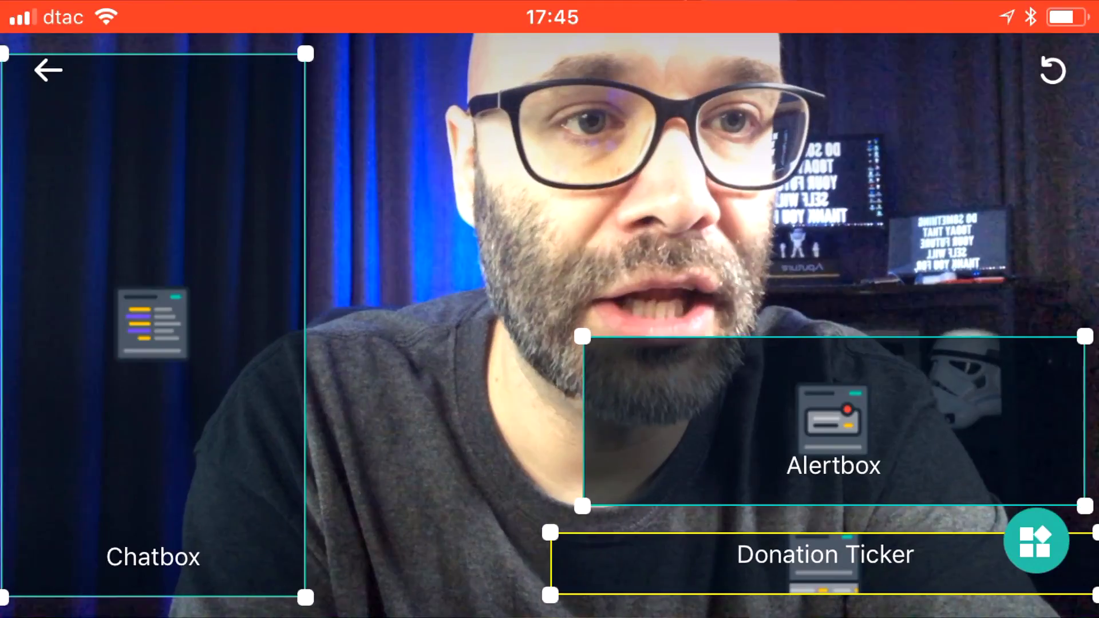
pyautogui.moveTo(823, 563); pyautogui.dragTo(805, 561)
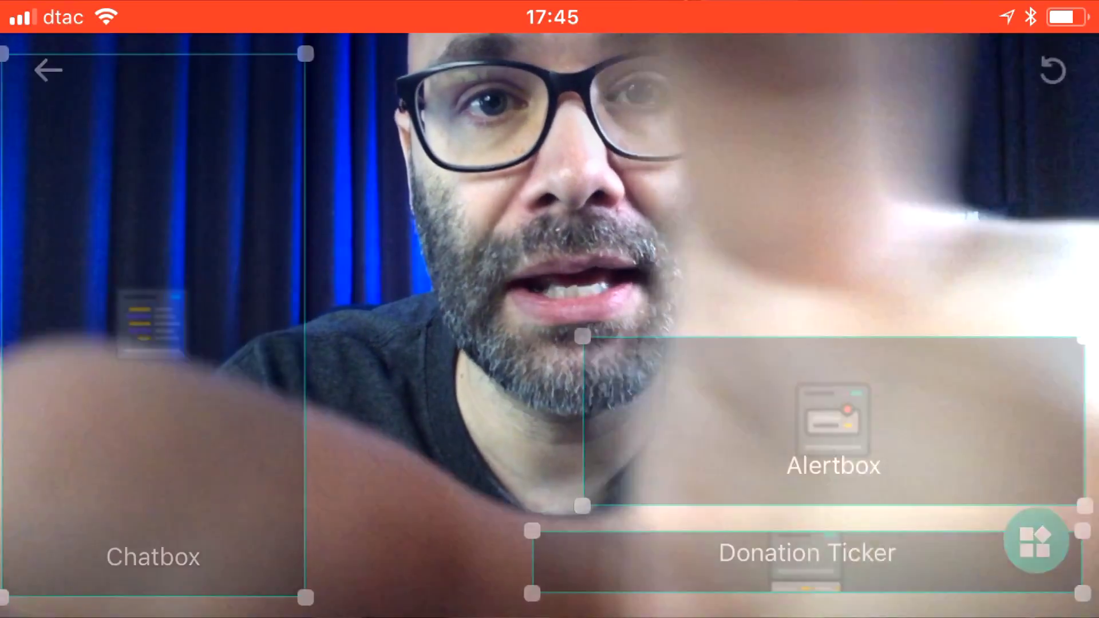
pyautogui.click(48, 69)
# - Visit Alert Profiles from the navigation menu, then reach the app Settings screen
pyautogui.click(47, 111)
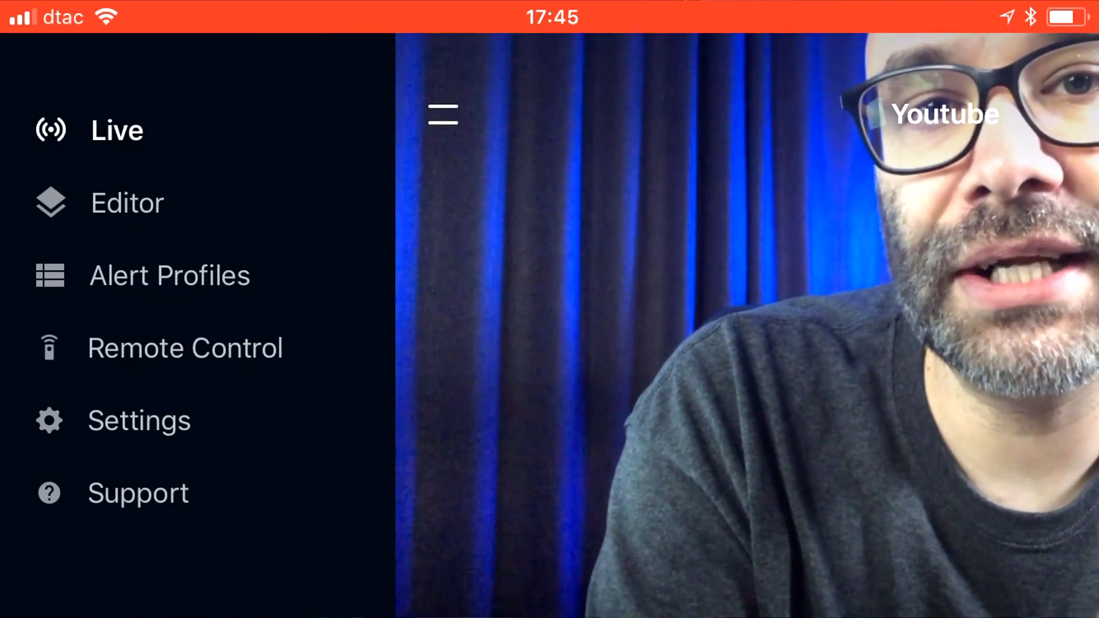
pyautogui.click(170, 275)
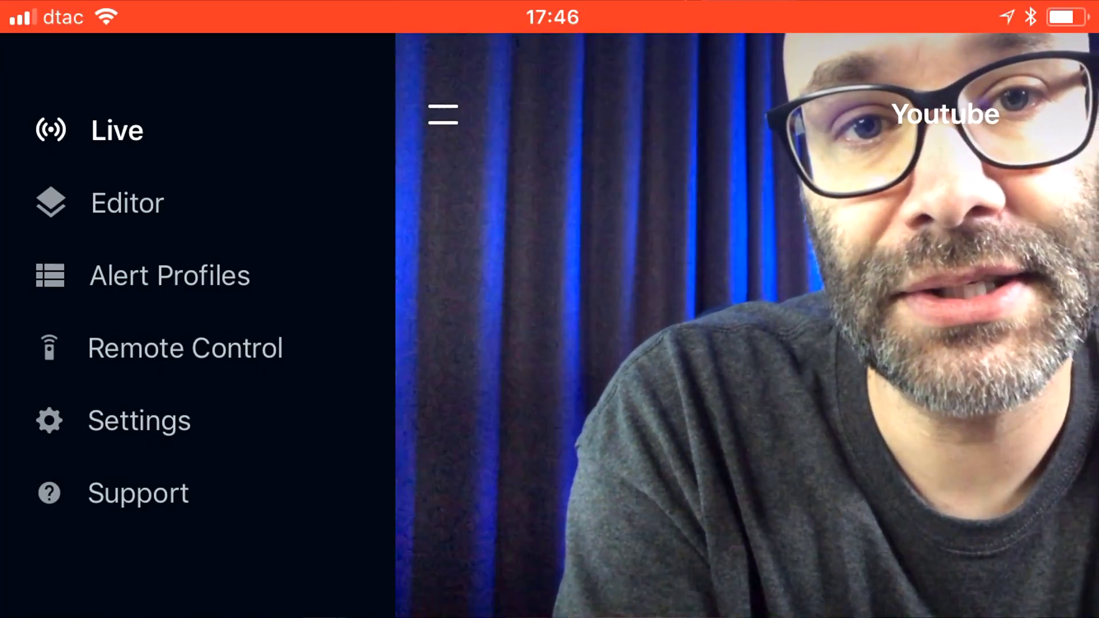
pyautogui.click(139, 420)
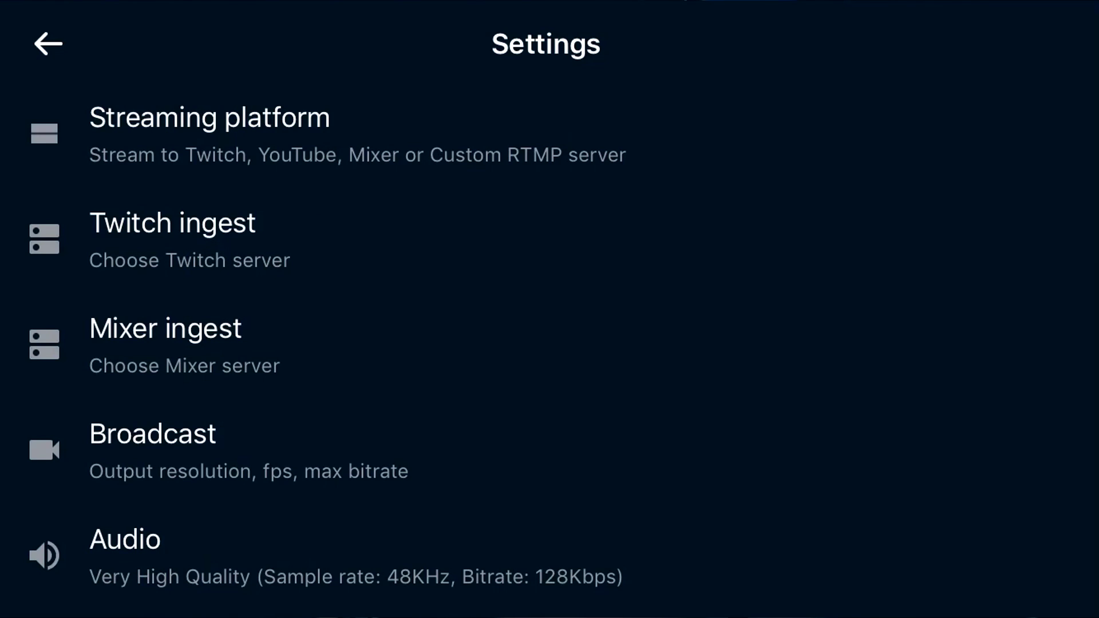
pyautogui.scroll(-1, 549, 344)
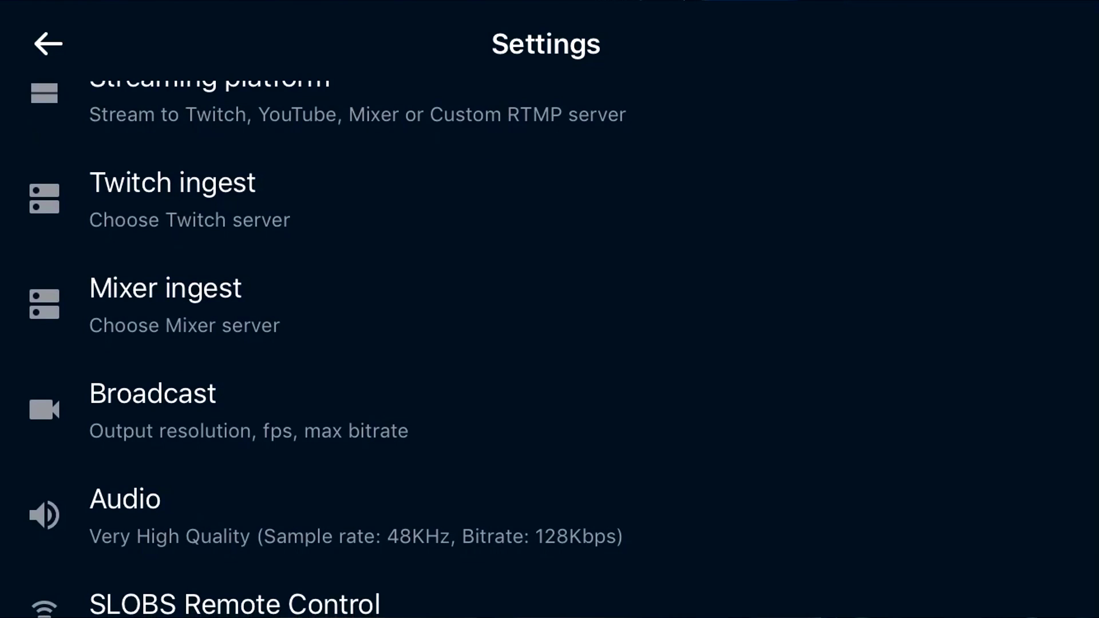
pyautogui.scroll(-2, 549, 344)
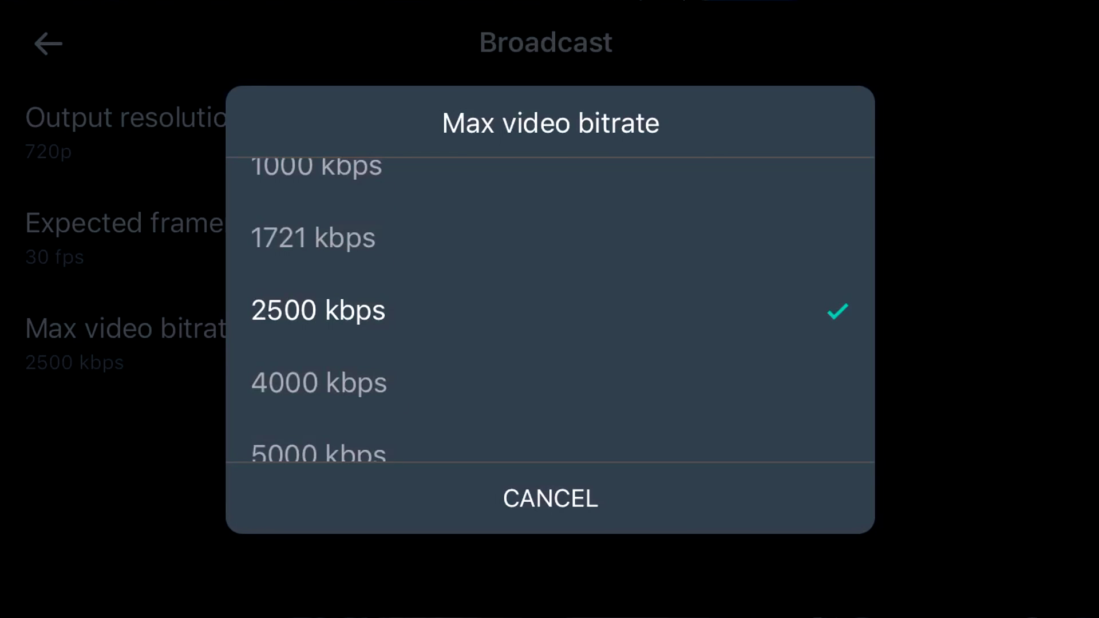
pyautogui.scroll(-5, 550, 310)
pyautogui.scroll(-5, 549, 309)
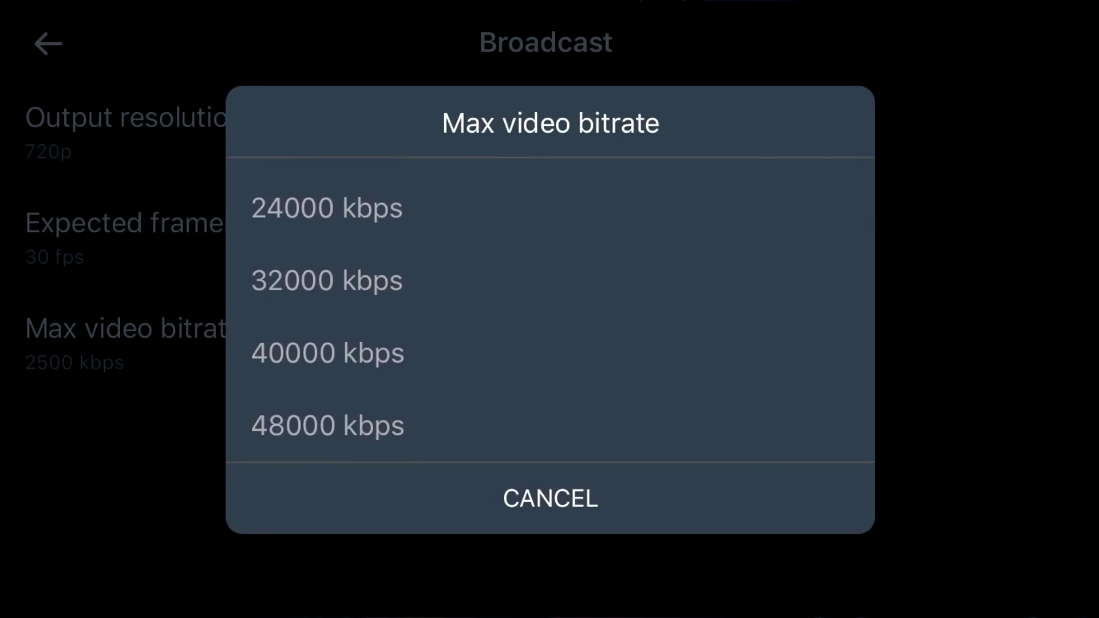
pyautogui.scroll(1, 550, 317)
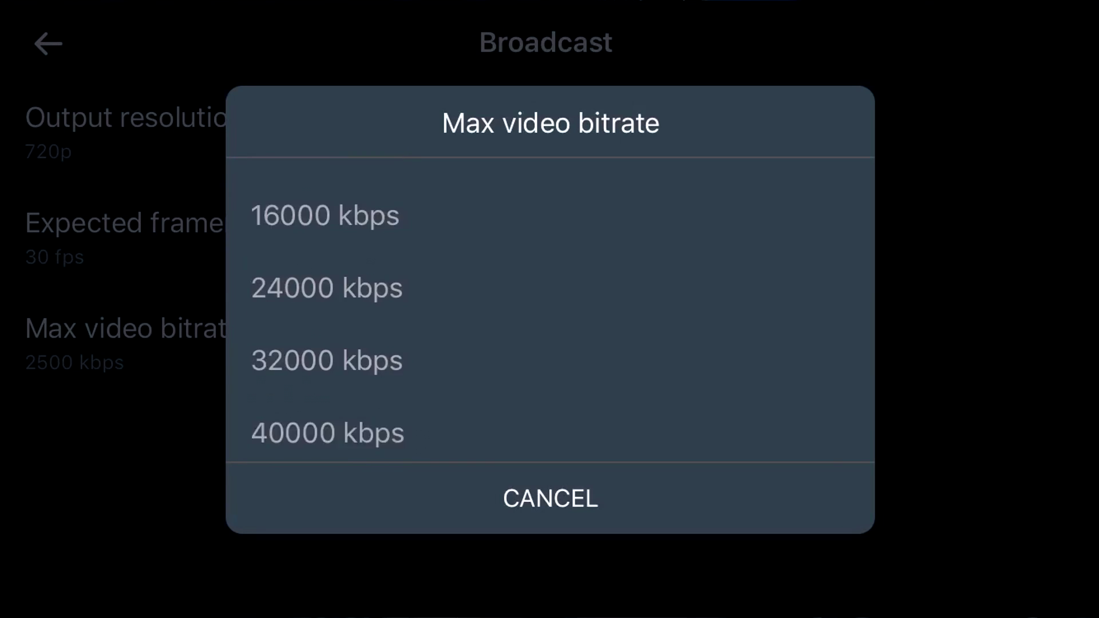
pyautogui.scroll(-1, 550, 317)
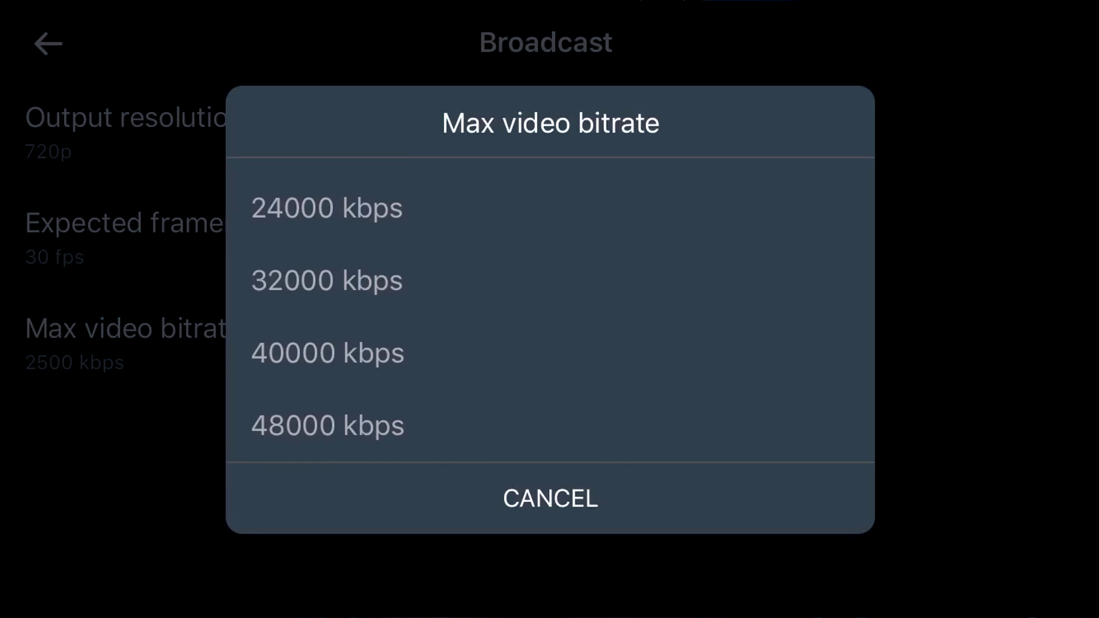
pyautogui.scroll(2, 550, 309)
pyautogui.scroll(5, 549, 309)
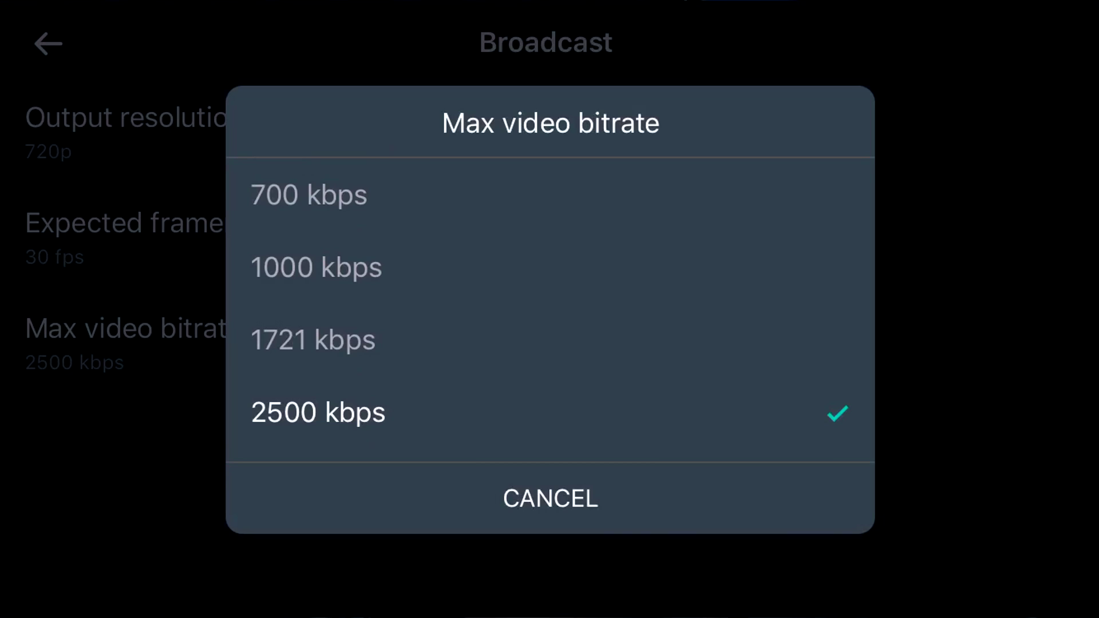
pyautogui.scroll(-2, 550, 309)
# - Keep Max video bitrate at 2500 kbps and bring up the output resolution choices showing 720p
pyautogui.press('Escape')
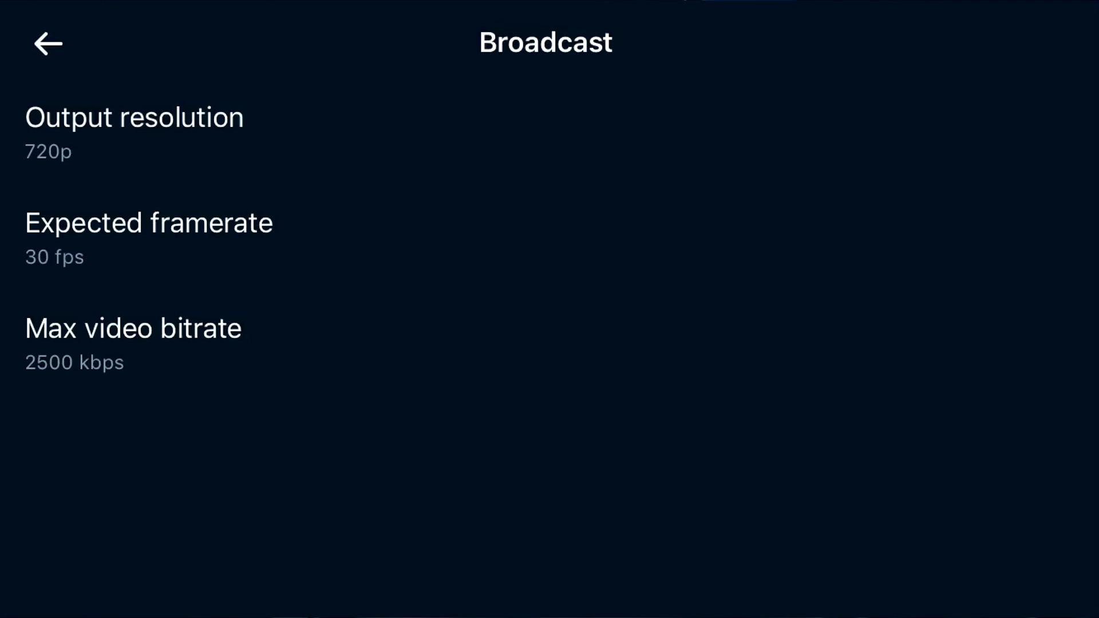
pyautogui.click(134, 129)
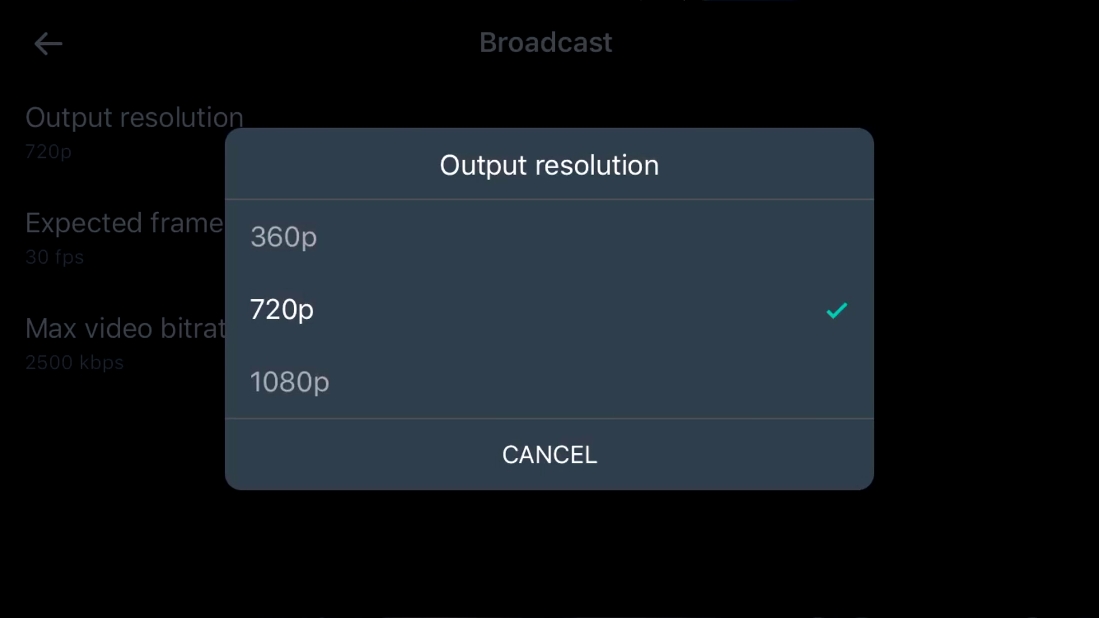